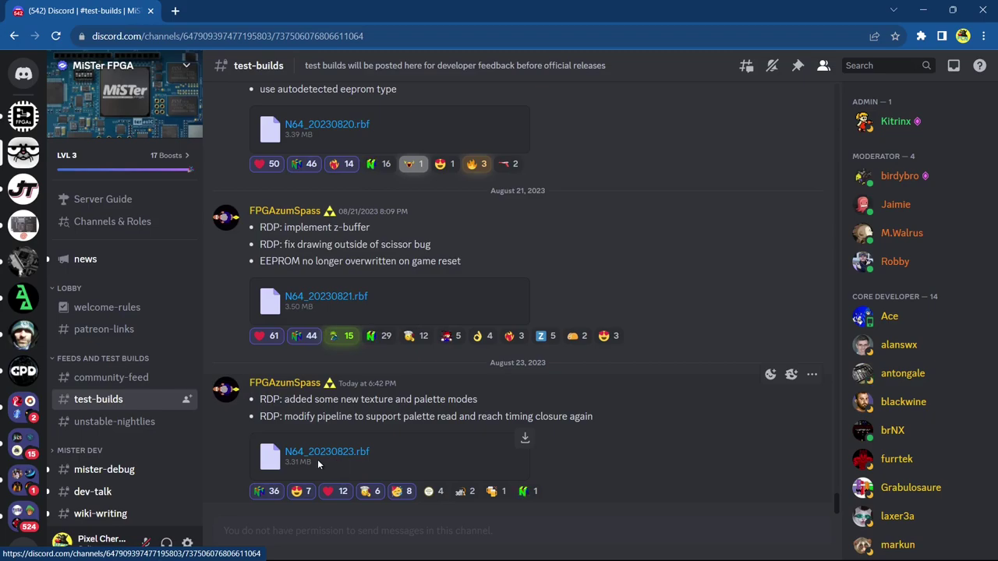
# Step: Download N64_20230823.rbf from the test-builds channel and the latest MiSTer unstable build, MiSTer_unstable_20230821_16ed5d, from unstable-nightlies
pyautogui.click(525, 439)
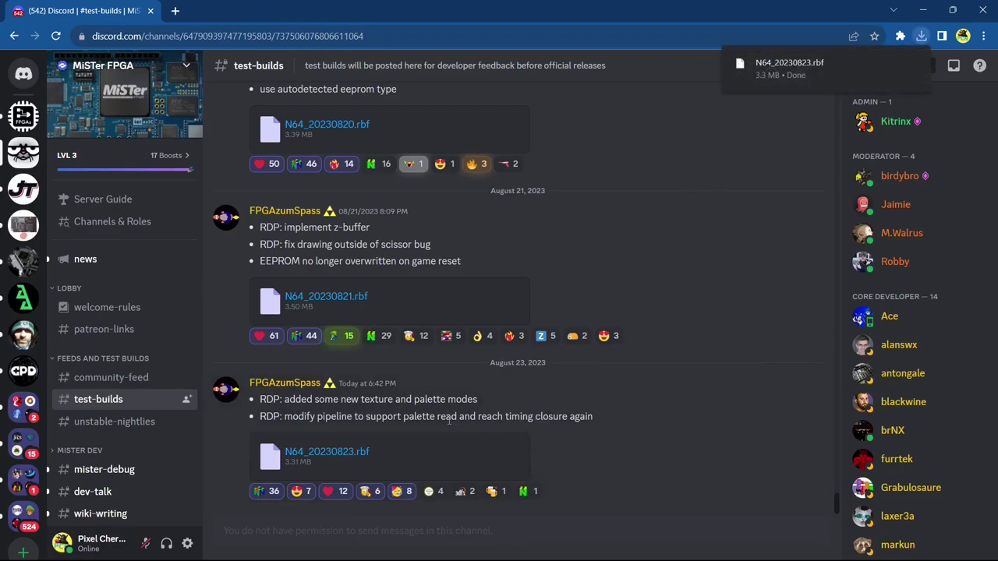
pyautogui.click(149, 425)
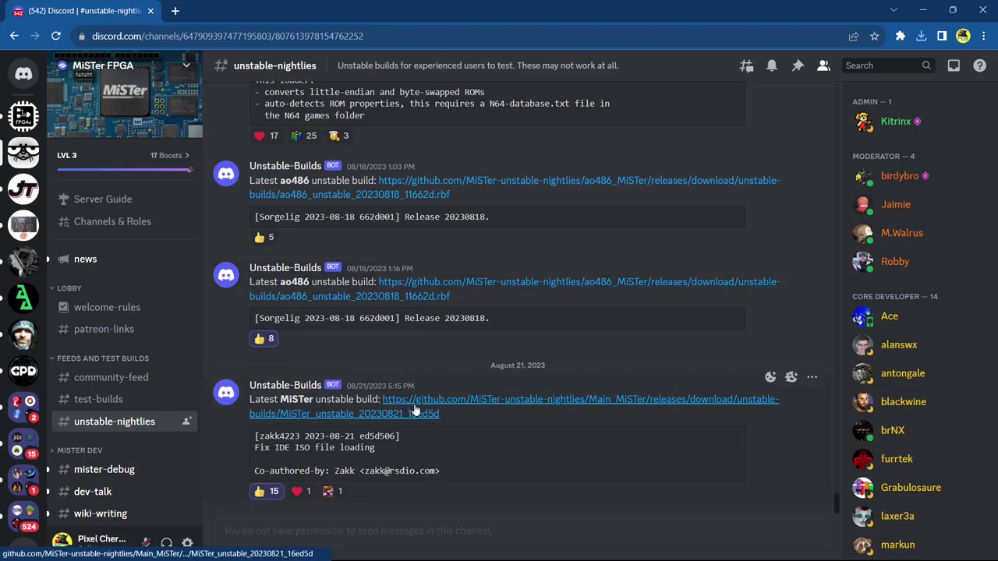
pyautogui.click(472, 401)
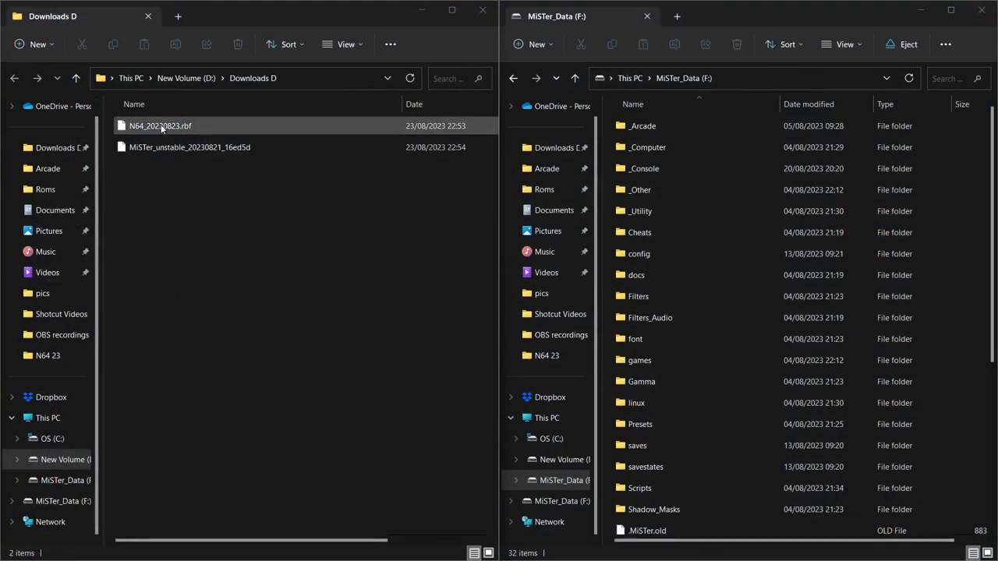
# Step: Rename the downloaded MiSTer_unstable_20230821_16ed5d file in Downloads D as MiSTer
pyautogui.click(181, 170)
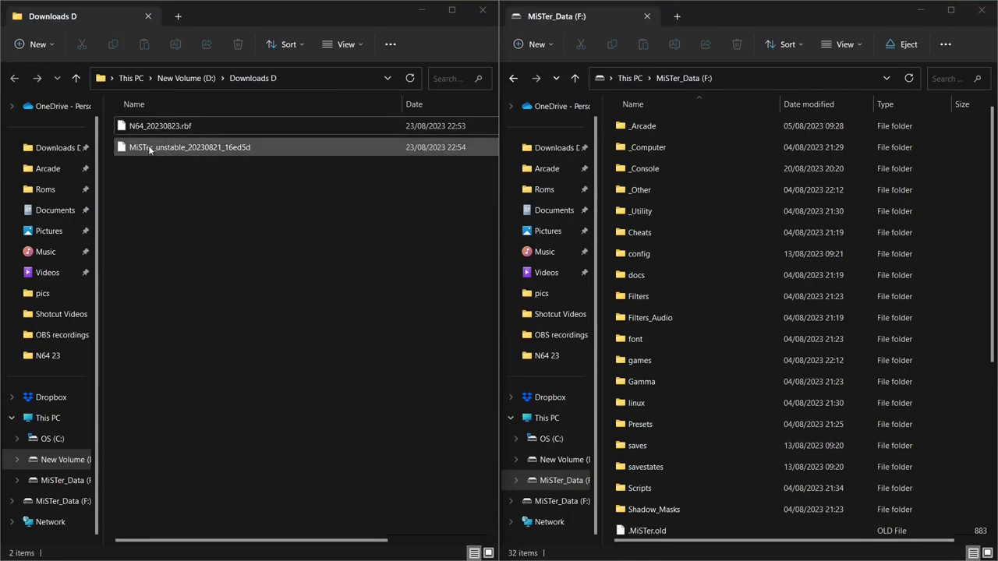
pyautogui.click(150, 150)
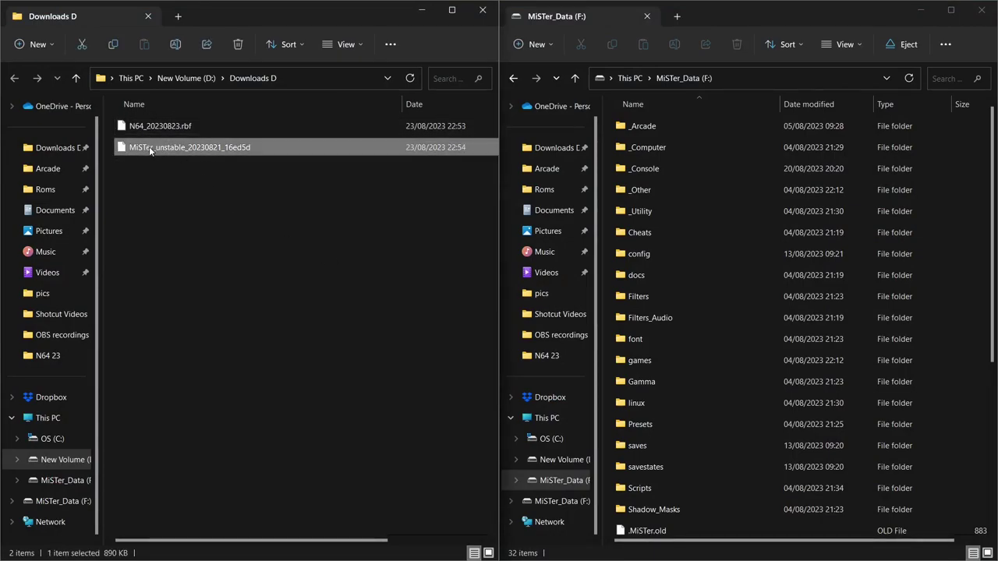
pyautogui.click(149, 146)
pyautogui.click(267, 146)
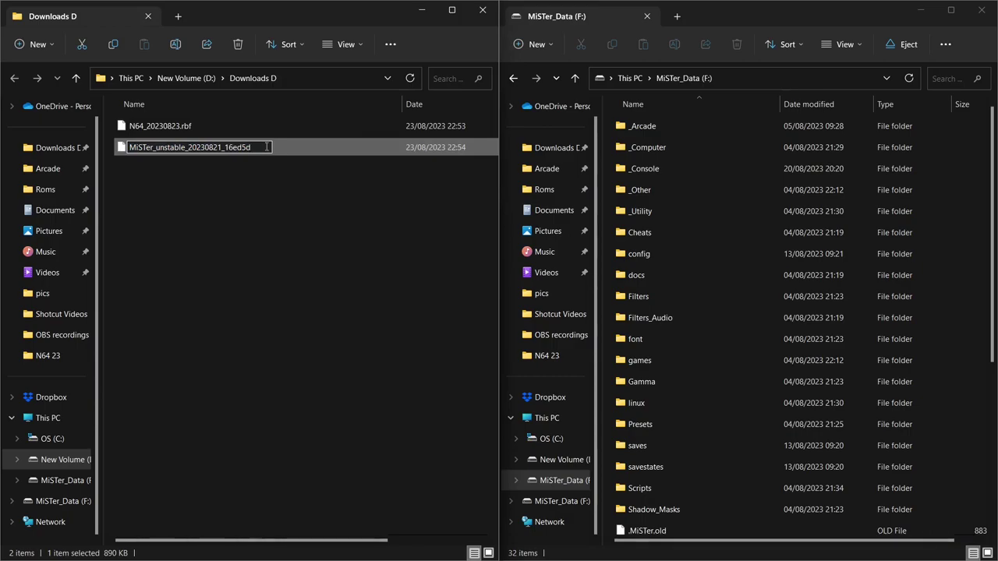
pyautogui.press('BackSpace')
pyautogui.press('BackSpace')
pyautogui.press('BackSpace')
pyautogui.press('BackSpace')
pyautogui.press('BackSpace')
pyautogui.press('BackSpace')
pyautogui.press('BackSpace')
pyautogui.press('BackSpace')
pyautogui.press('BackSpace')
pyautogui.press('BackSpace')
pyautogui.press('BackSpace')
pyautogui.press('BackSpace')
pyautogui.press('BackSpace')
pyautogui.press('BackSpace')
pyautogui.press('BackSpace')
pyautogui.press('BackSpace')
pyautogui.press('BackSpace')
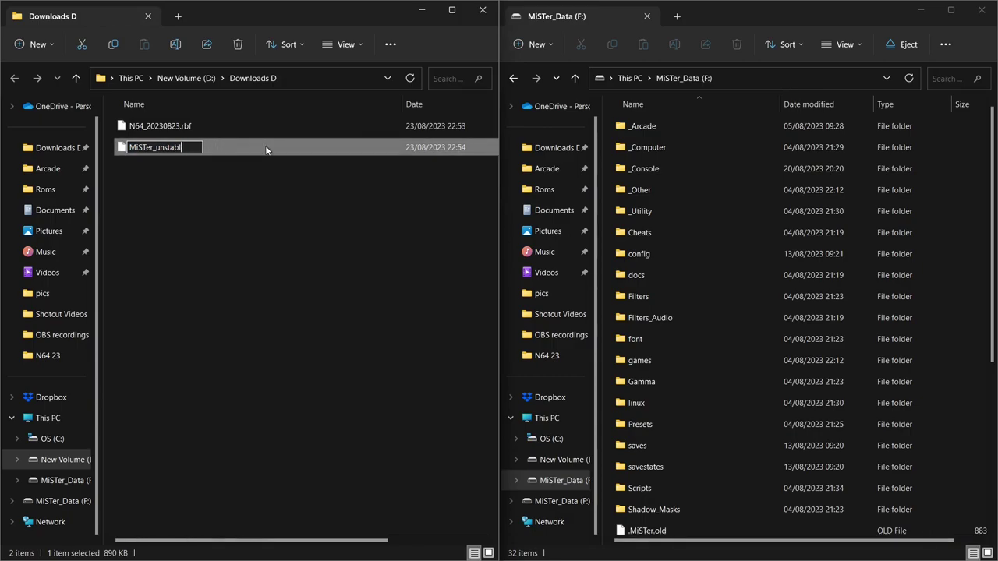
pyautogui.press('BackSpace')
pyautogui.press('BackSpace')
pyautogui.press('BackSpace')
pyautogui.press('BackSpace')
pyautogui.press('BackSpace')
pyautogui.press('BackSpace')
pyautogui.press('BackSpace')
pyautogui.press('BackSpace')
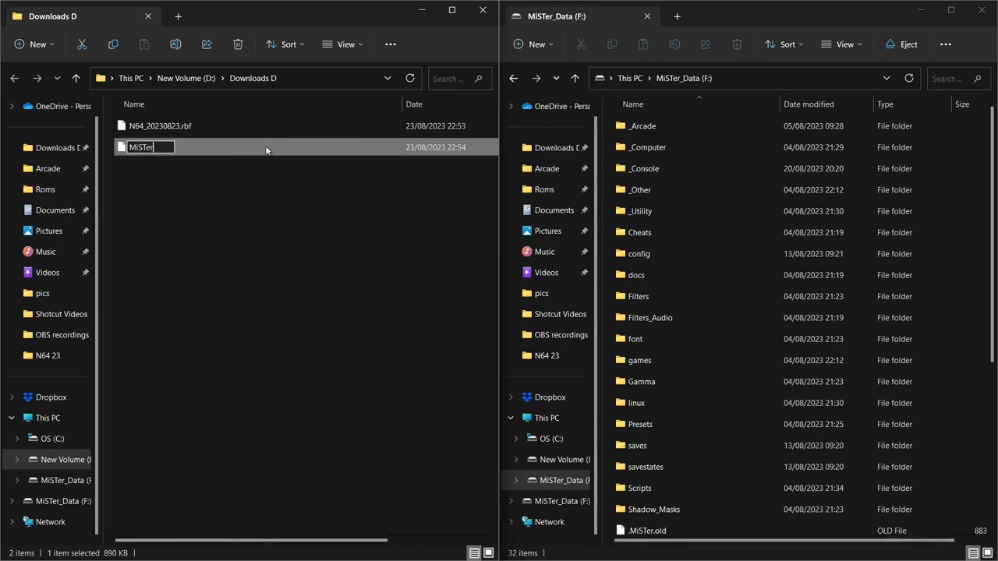
pyautogui.click(172, 287)
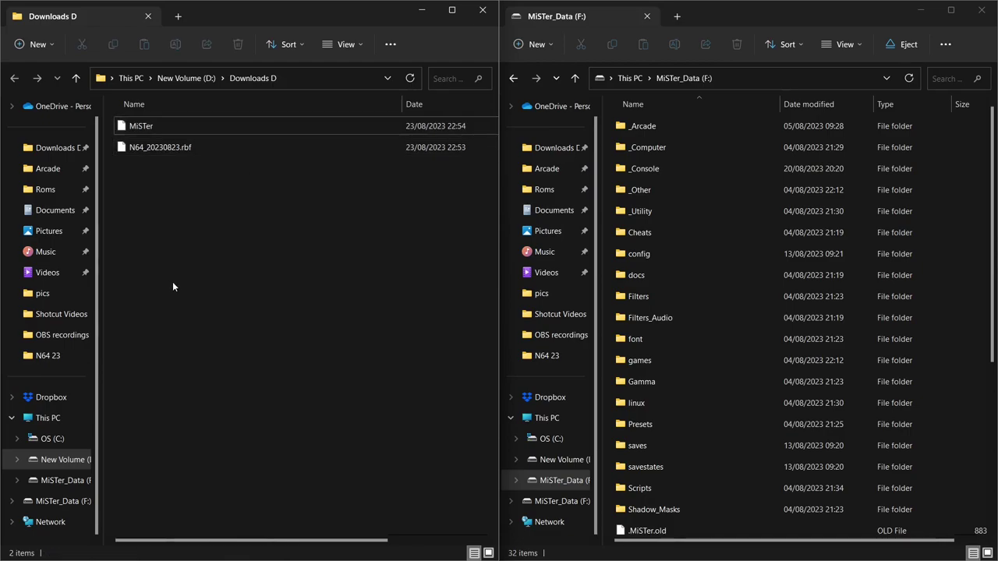
# Step: Copy the downloaded MiSTer file and rename the existing MiSTer file on MiSTer_Data (F:) as MiSTerOLDSTABLE
pyautogui.rightClick(147, 126)
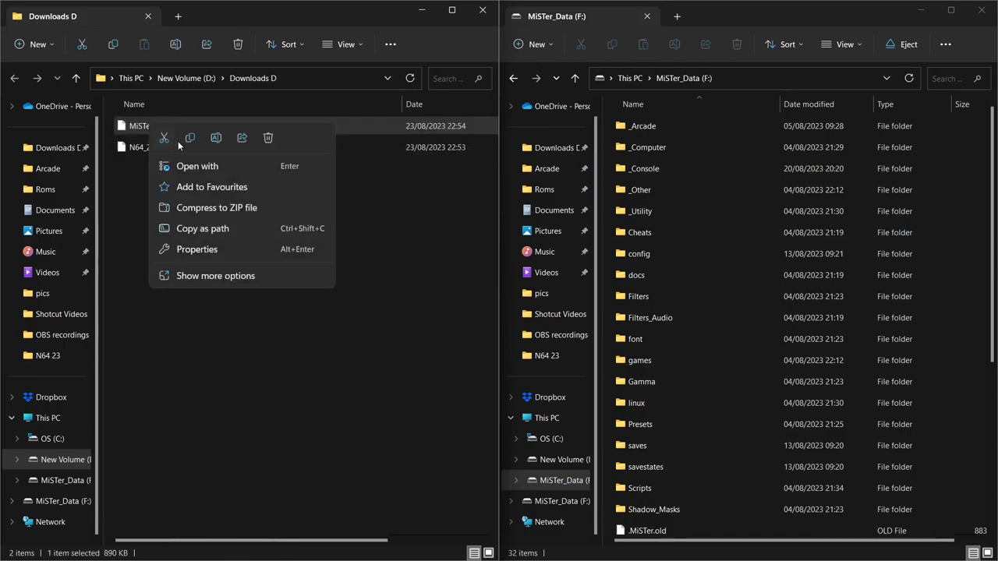
pyautogui.click(191, 141)
pyautogui.scroll(-3, 707, 342)
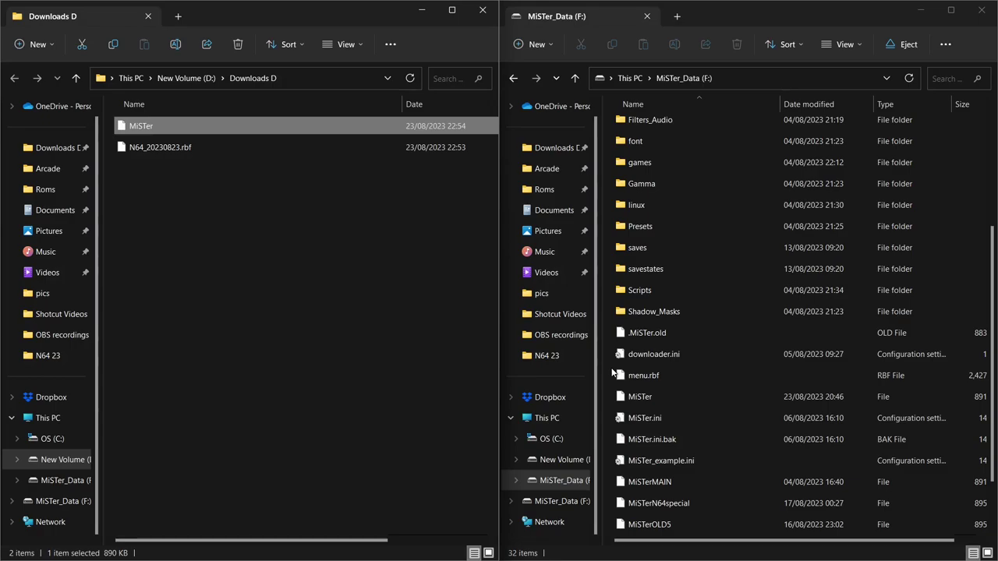
pyautogui.click(645, 398)
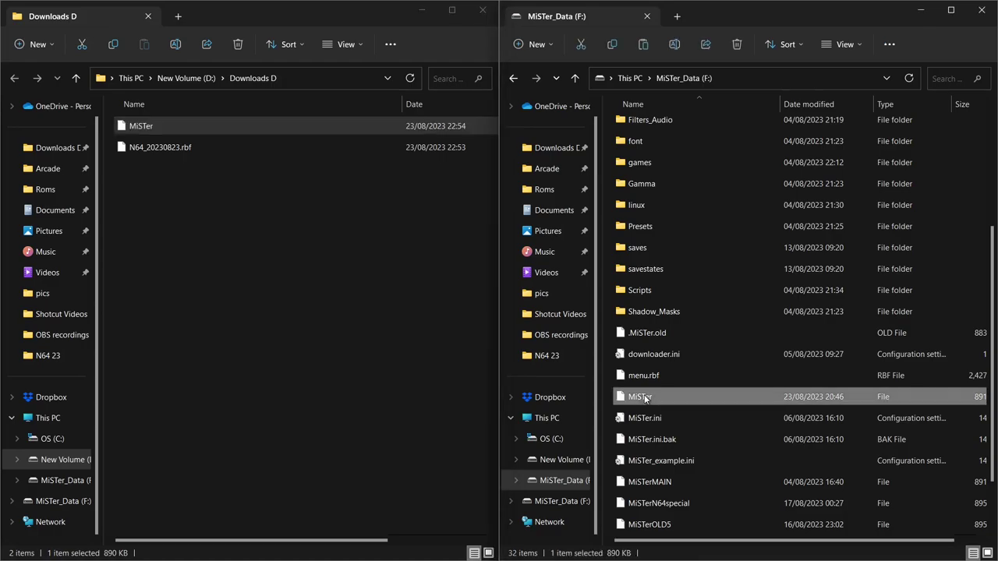
pyautogui.click(645, 399)
pyautogui.click(661, 396)
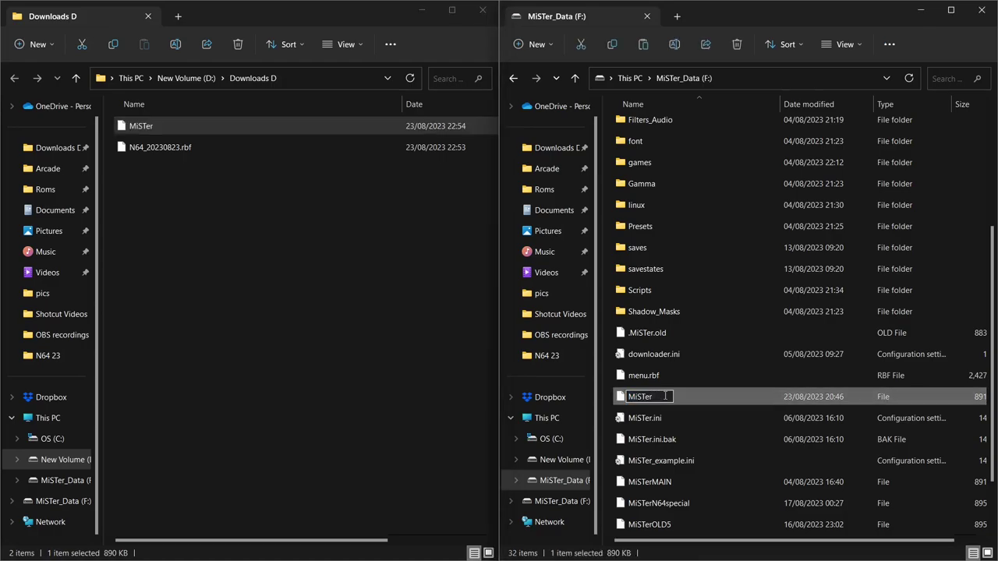
pyautogui.write('OLDSTABLE')
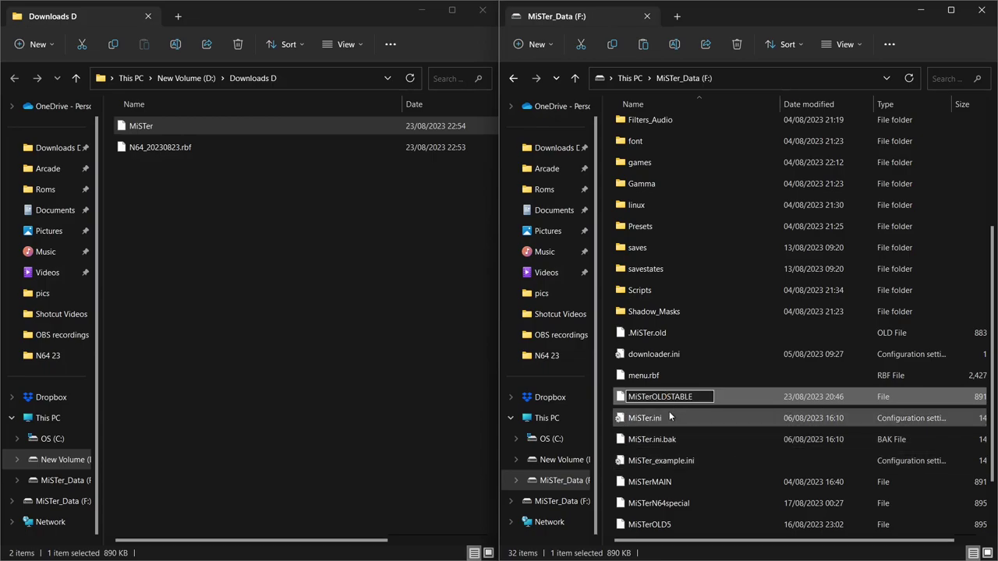
pyautogui.press('Return')
pyautogui.click(669, 411)
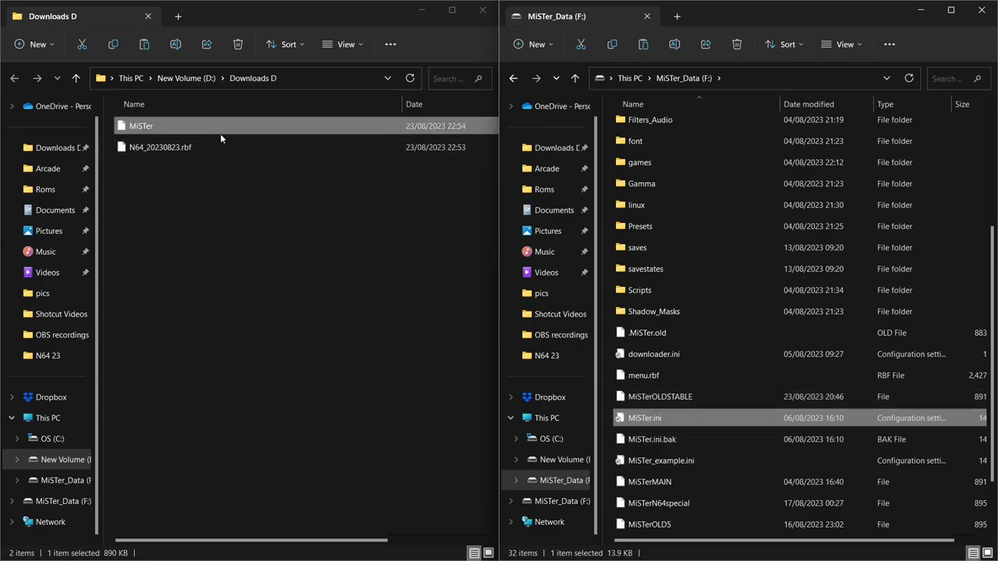
# Step: Copy the MiSTer file from Downloads D into the root of MiSTer_Data (F:)
pyautogui.rightClick(162, 123)
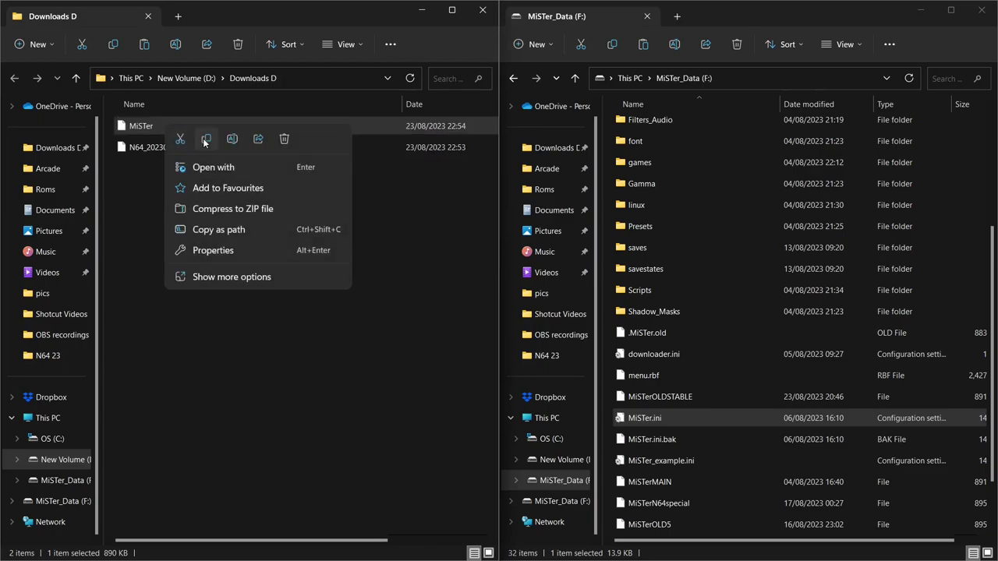
pyautogui.click(205, 138)
pyautogui.rightClick(606, 410)
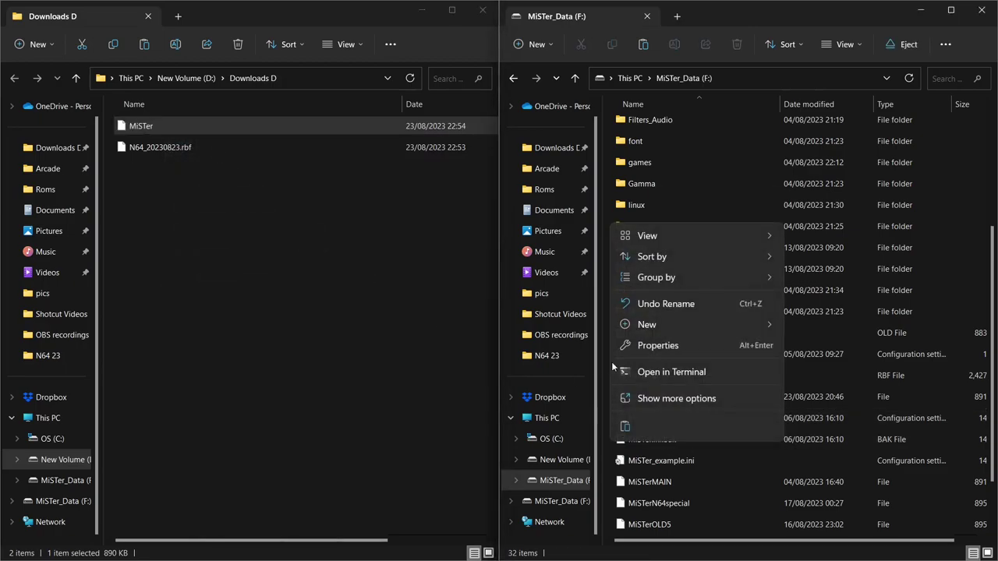
pyautogui.click(624, 426)
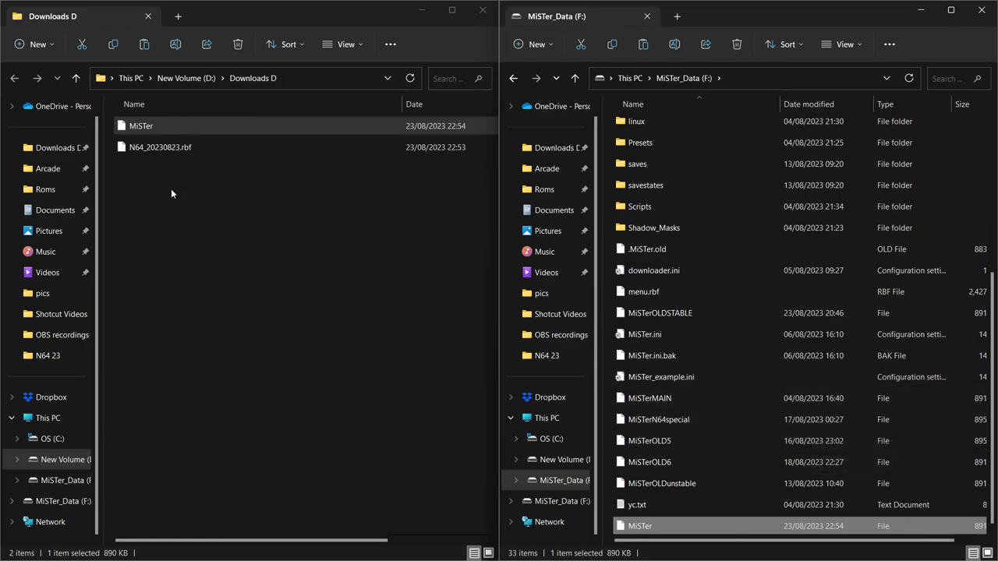
# Step: Copy N64_20230823.rbf from Downloads D into the _Console folder on MiSTer_Data (F:), replacing the file of the same name
pyautogui.rightClick(170, 148)
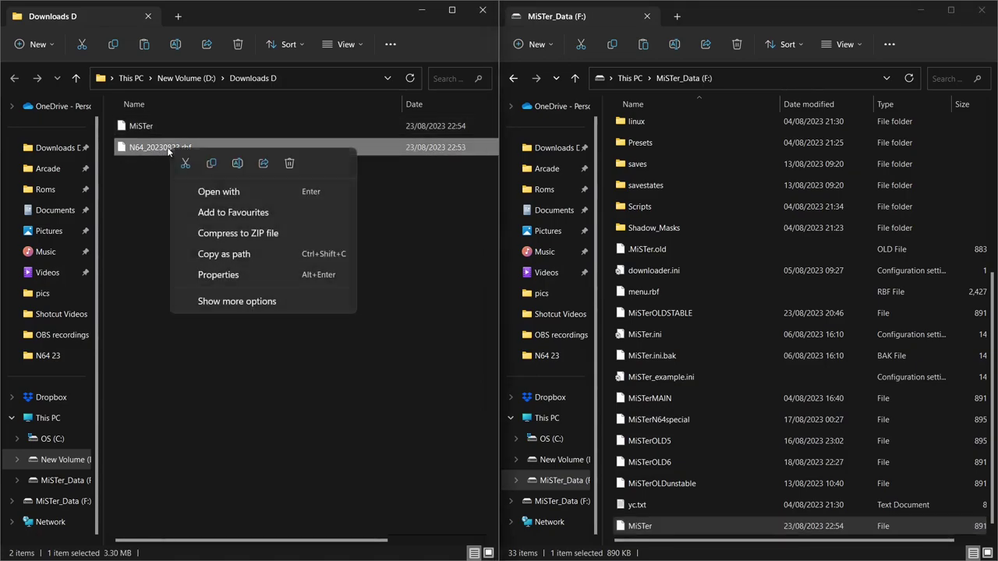
pyautogui.click(210, 163)
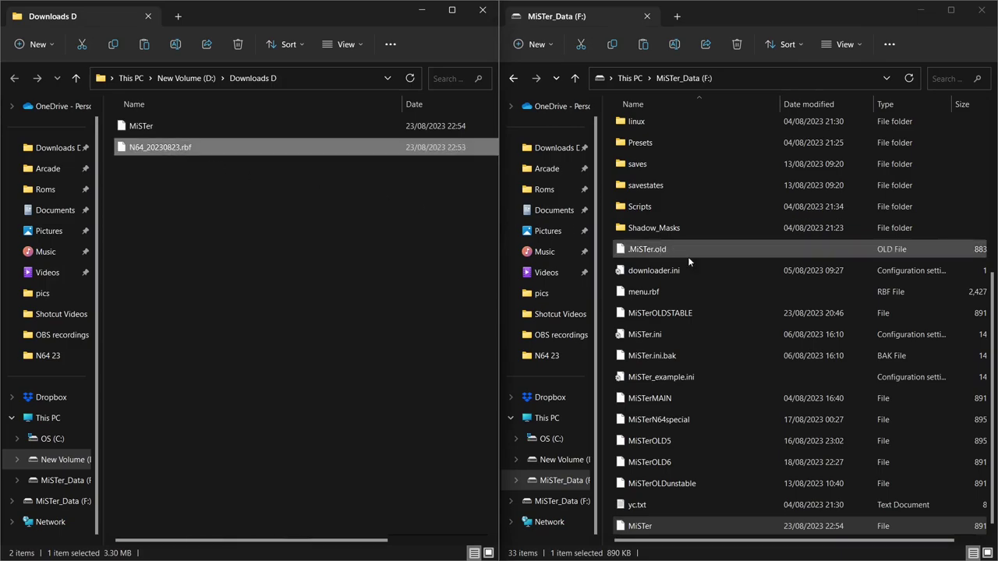
pyautogui.scroll(4, 658, 215)
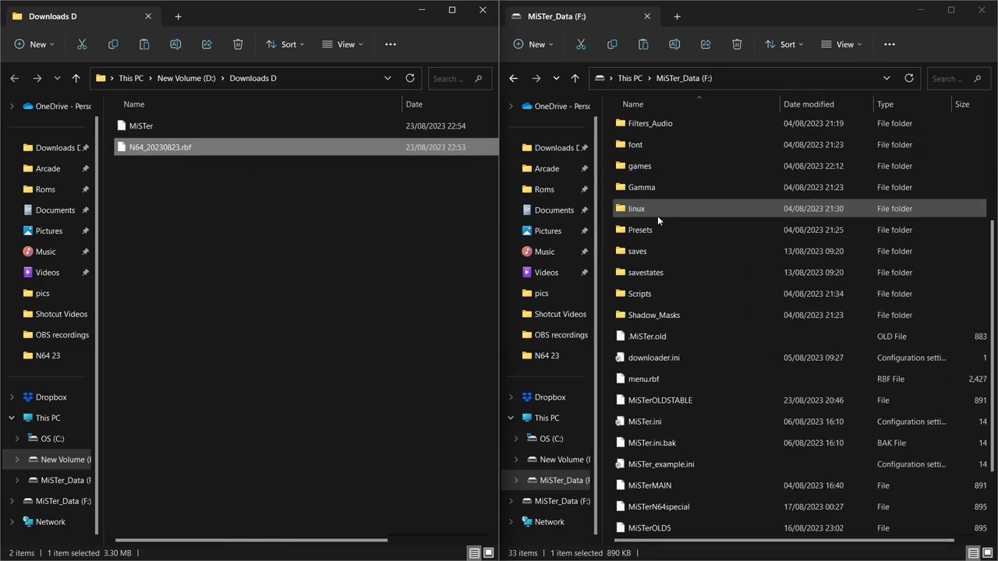
pyautogui.scroll(1, 665, 224)
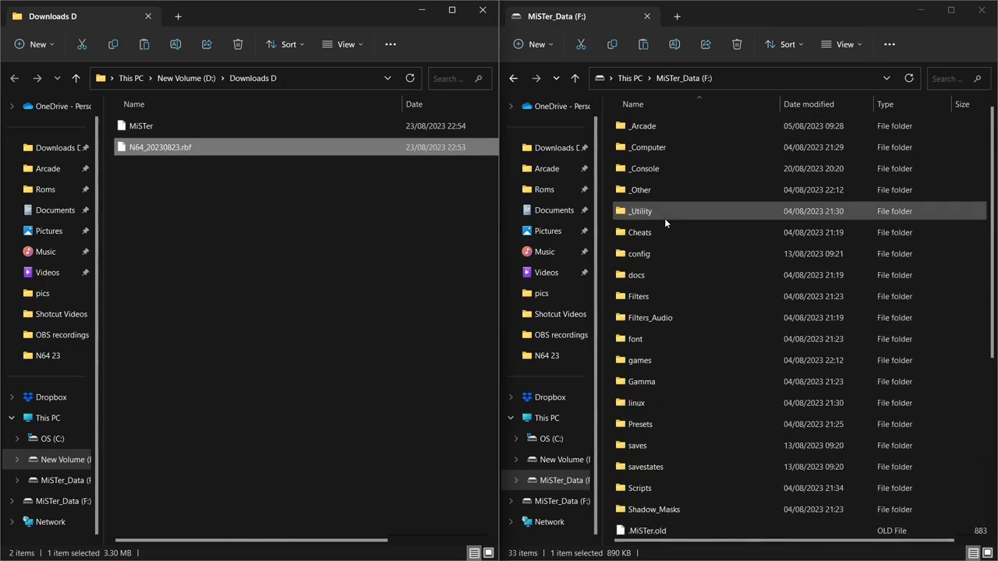
pyautogui.doubleClick(647, 170)
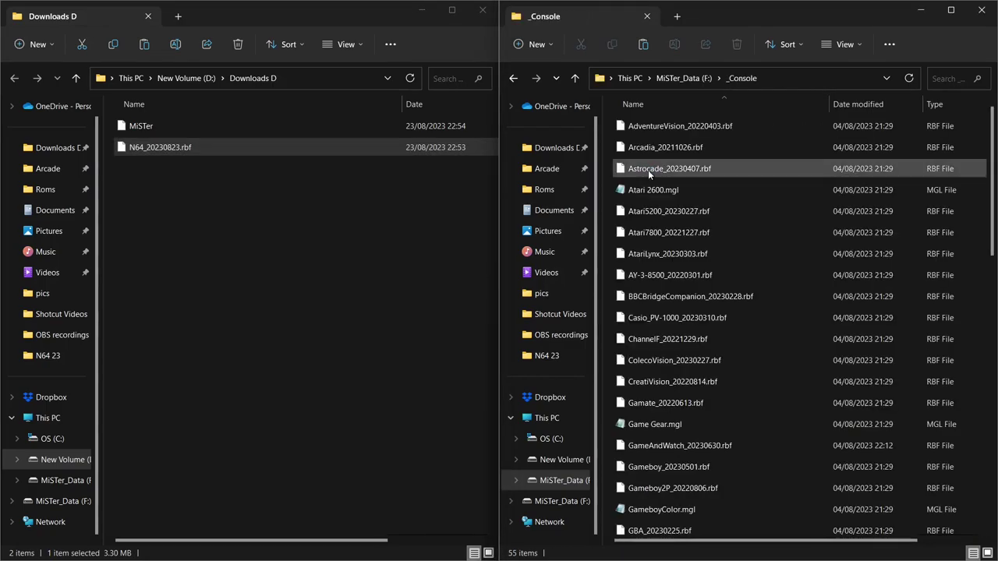
pyautogui.rightClick(607, 267)
pyautogui.click(628, 281)
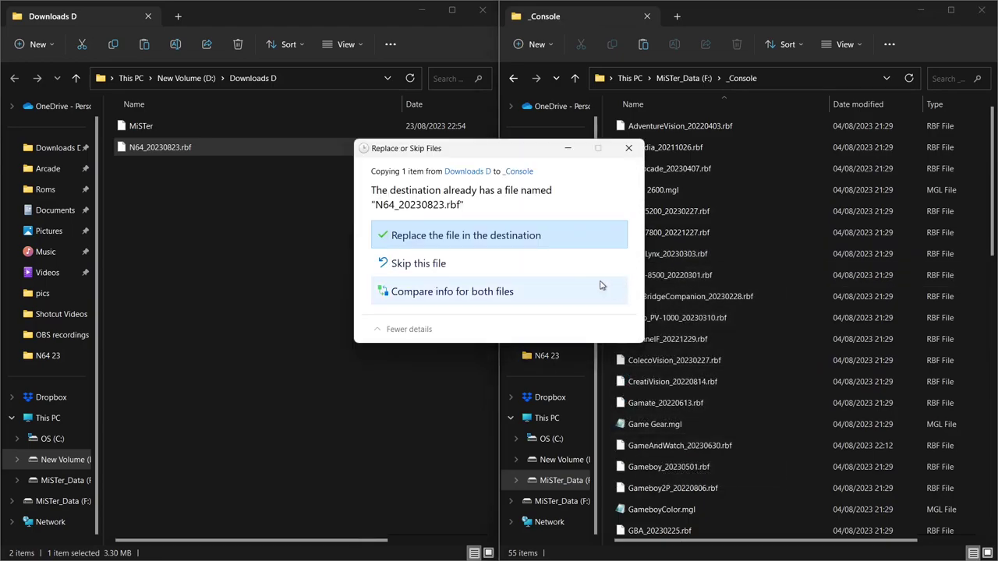
pyautogui.click(505, 239)
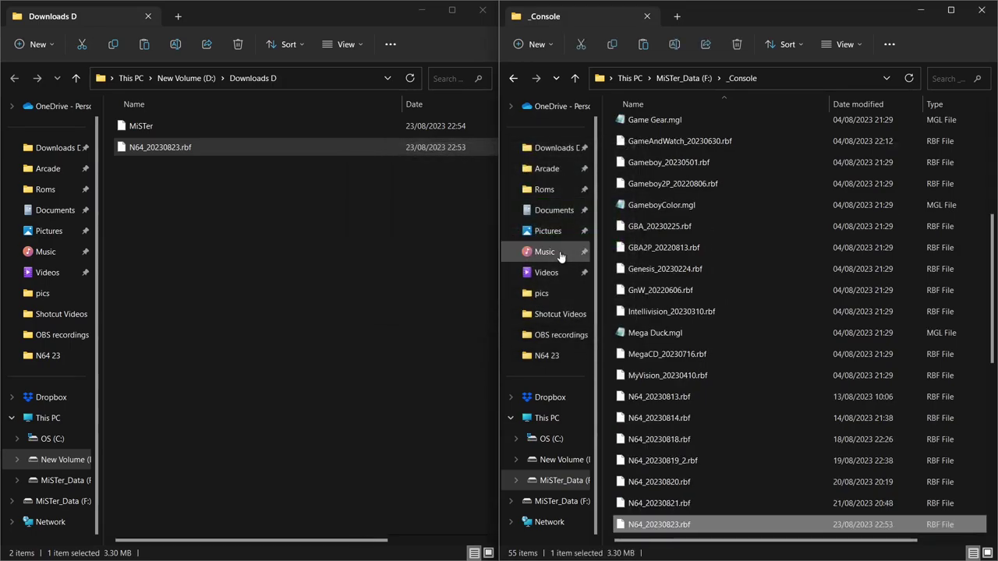
# Step: Open the N64 folder inside the games folder on MiSTer_Data (F:)
pyautogui.click(515, 79)
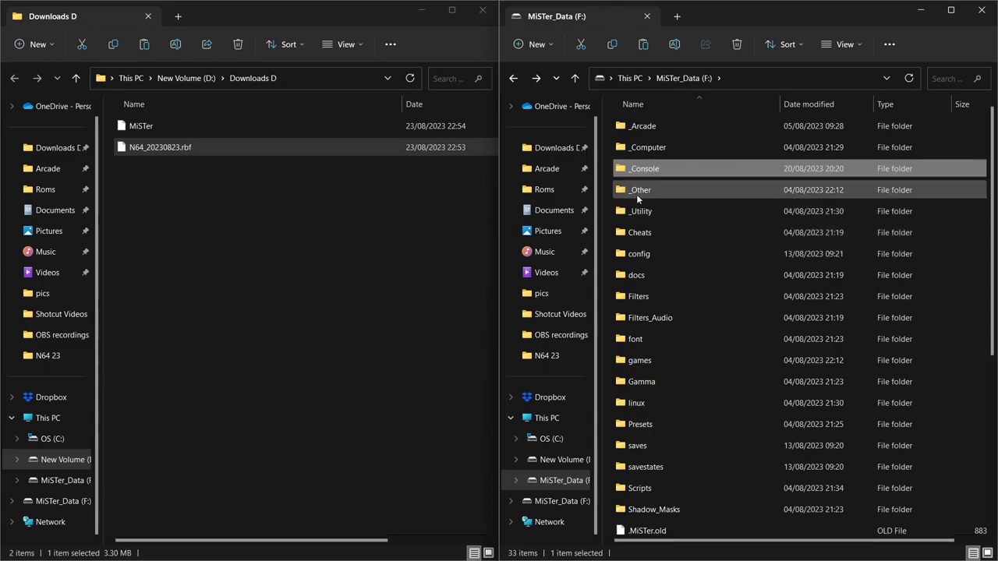
pyautogui.doubleClick(648, 383)
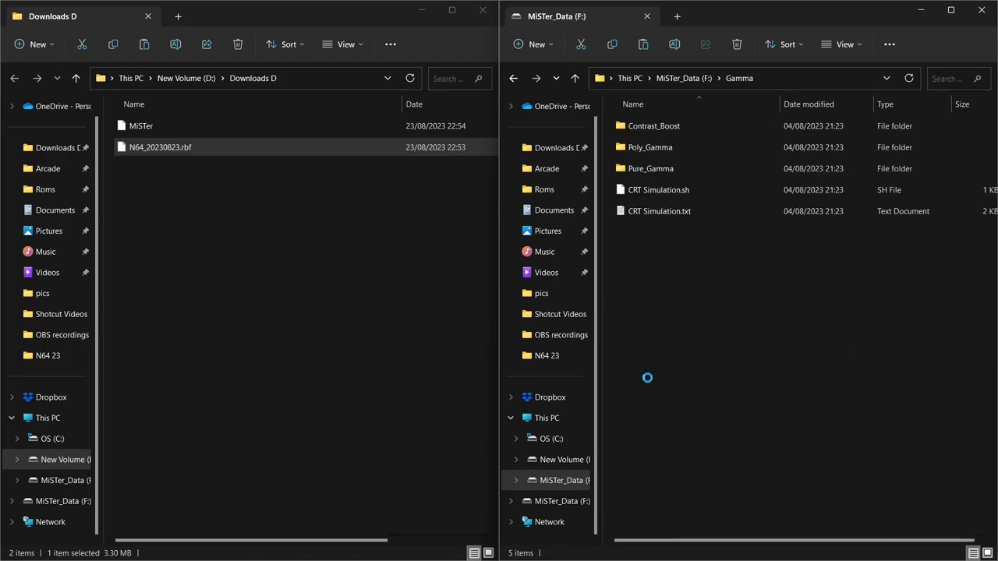
pyautogui.click(513, 78)
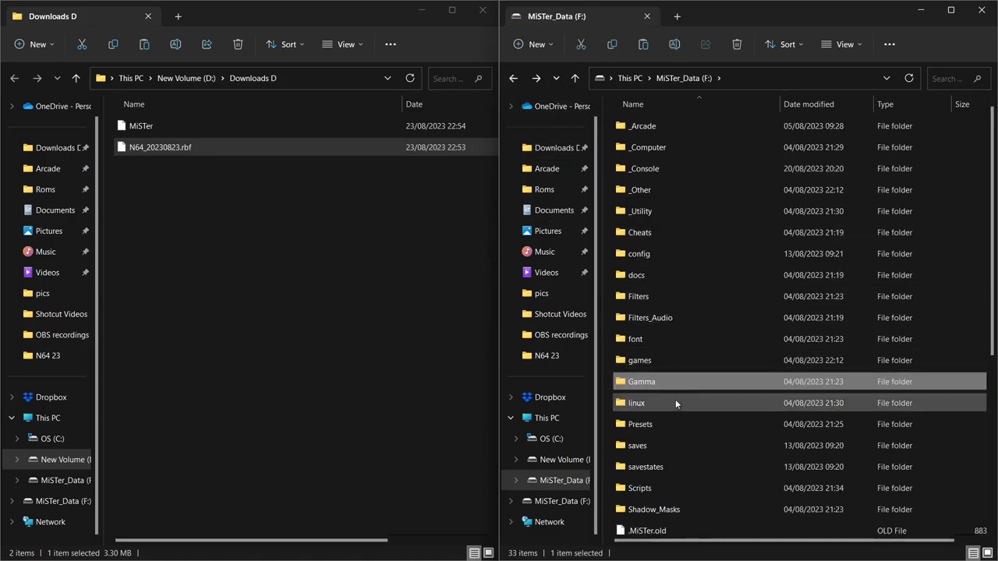
pyautogui.doubleClick(642, 362)
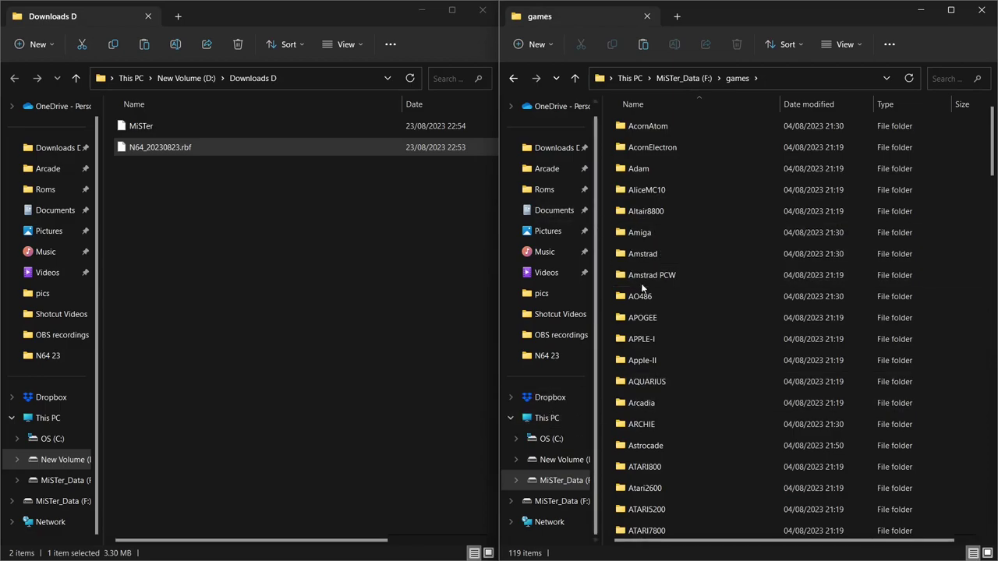
pyautogui.click(646, 317)
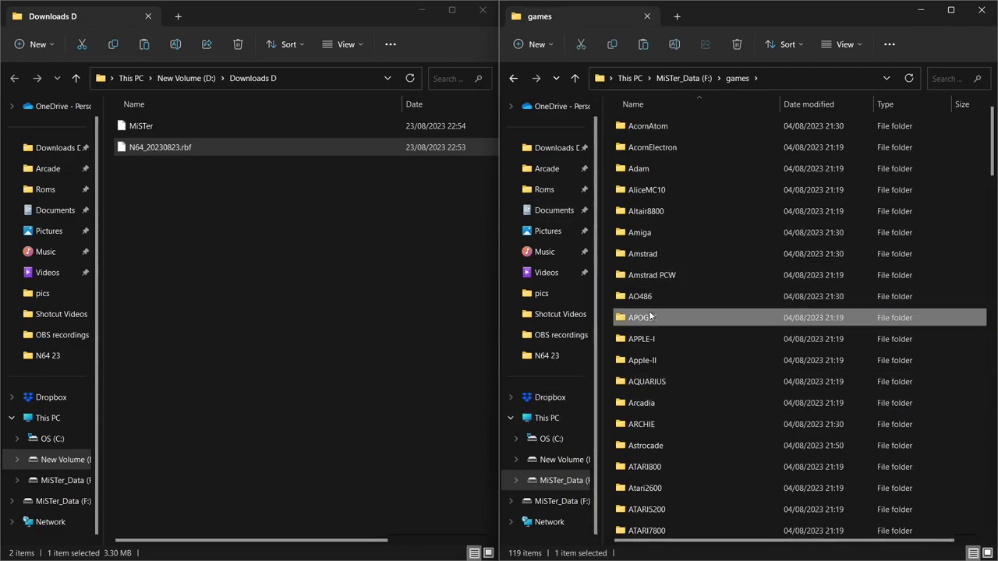
pyautogui.write('n64')
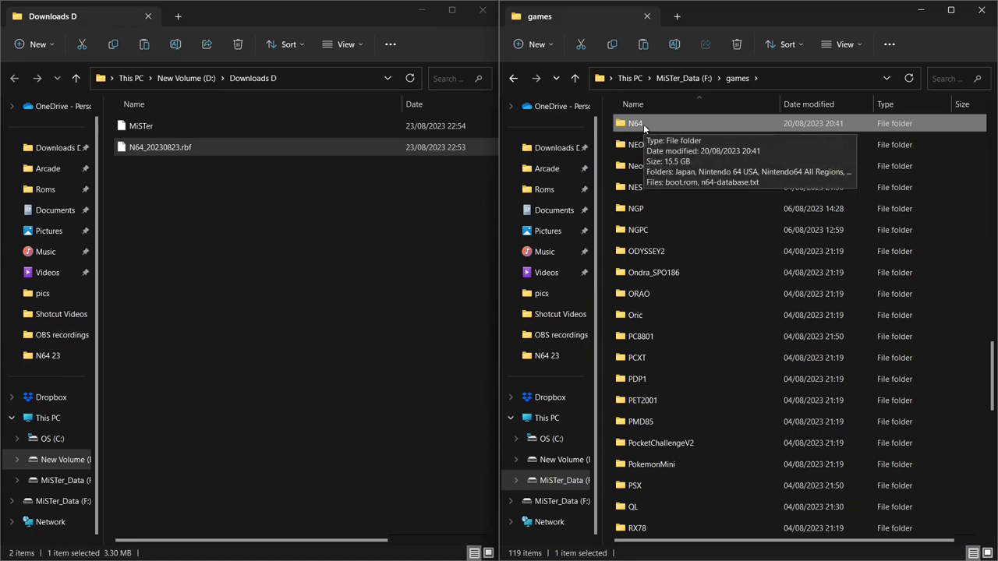
pyautogui.doubleClick(643, 124)
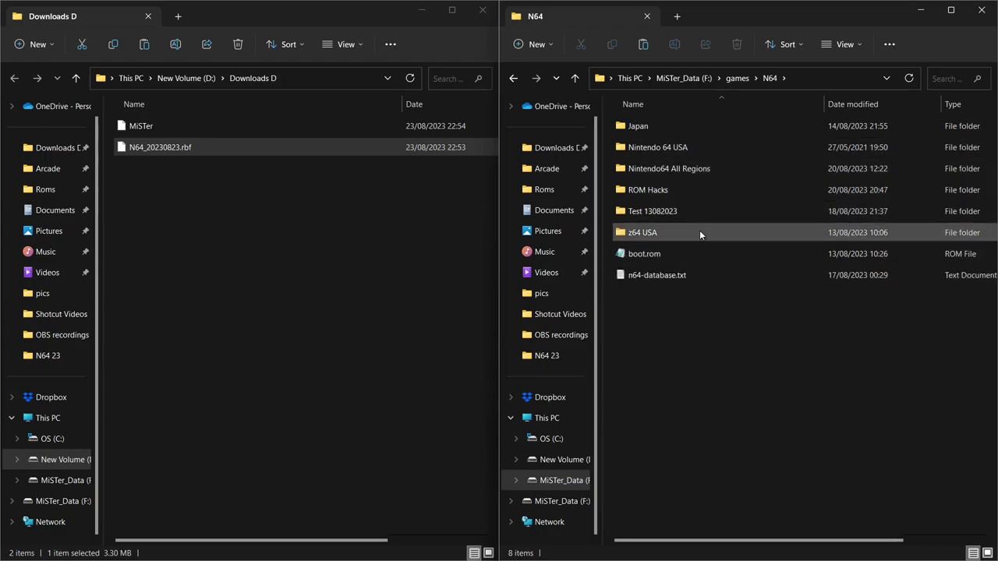
# Step: View the ROM files in the Japan and Nintendo 64 USA folders
pyautogui.doubleClick(646, 128)
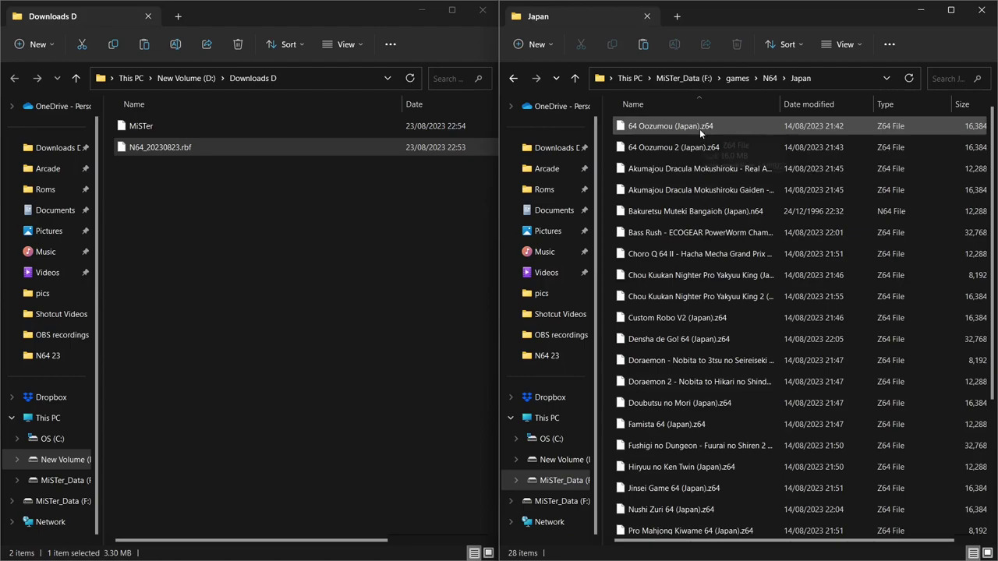
pyautogui.click(513, 78)
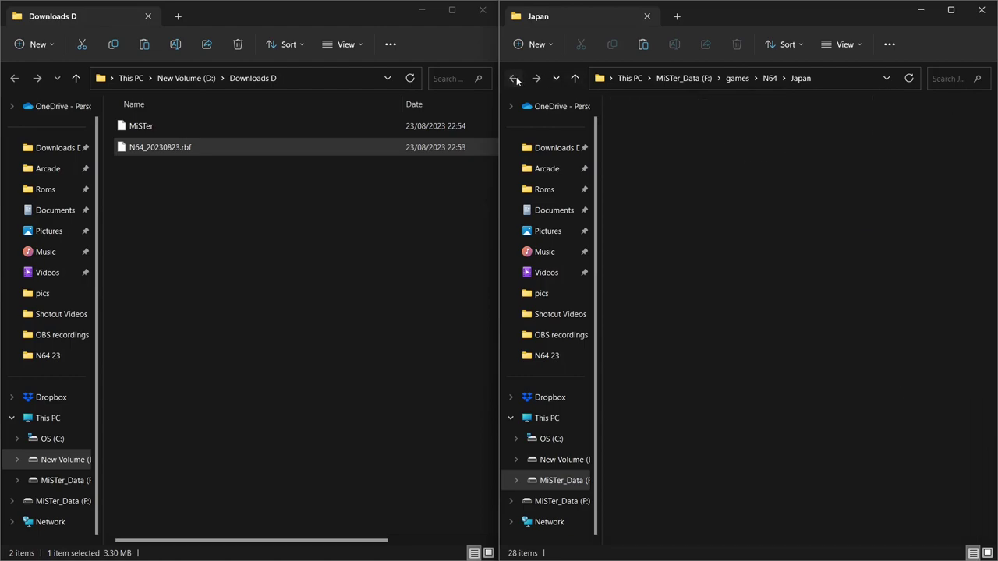
pyautogui.doubleClick(663, 147)
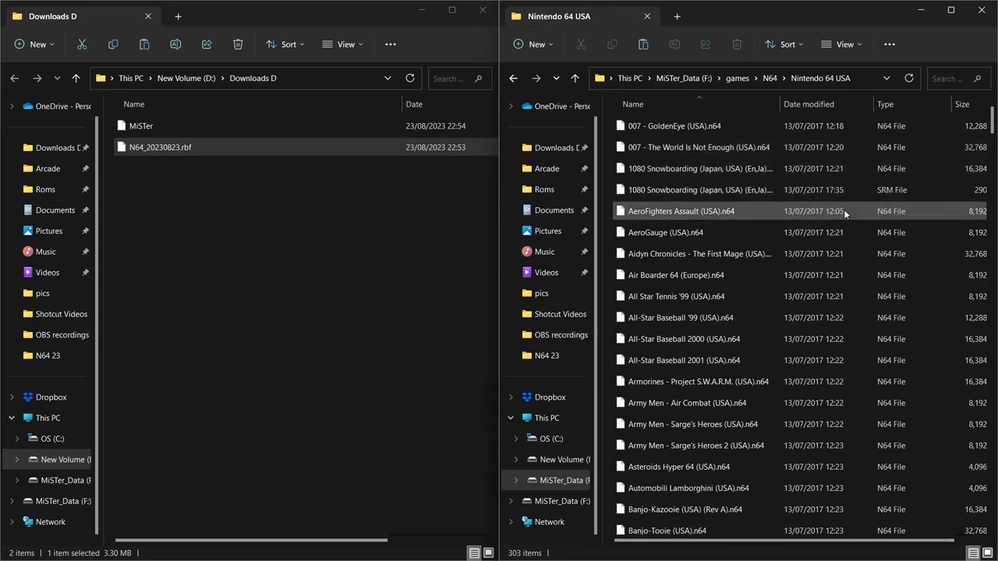
# Step: Return to the N64 folder, switch to the N64 core page in Chrome, and save its linked N64-database.txt file into Downloads D
pyautogui.click(515, 79)
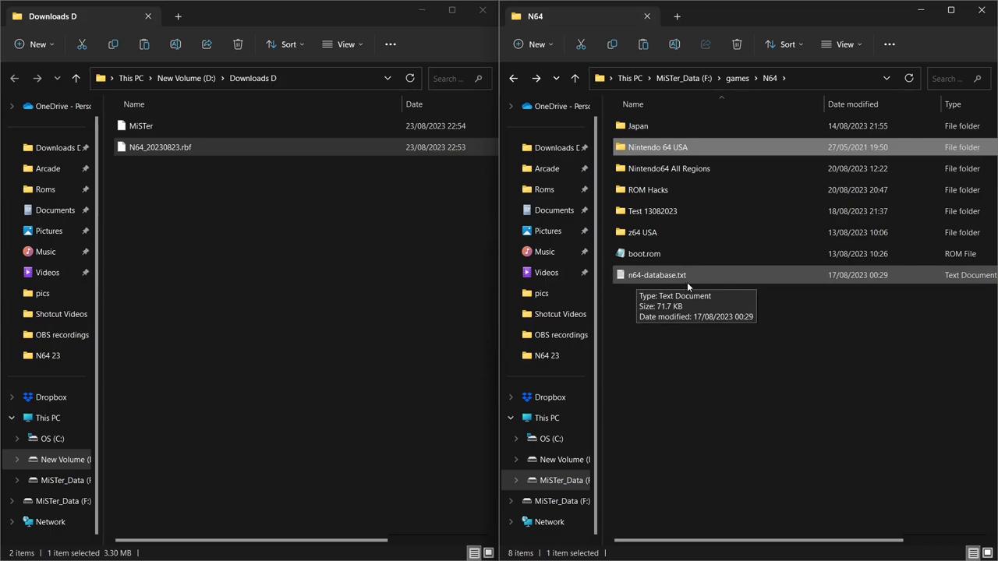
pyautogui.hotkey('alt', 'Tab')
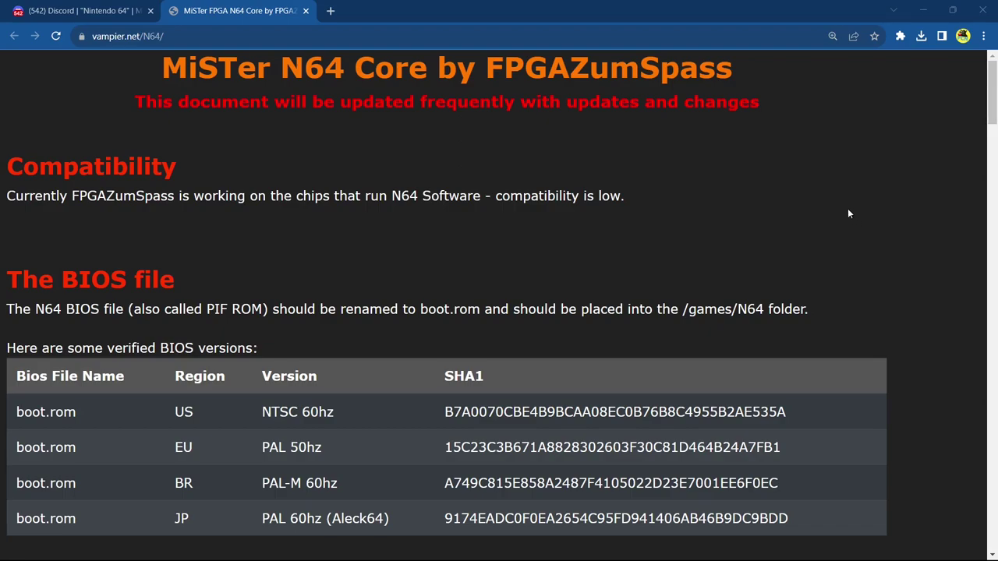
pyautogui.scroll(-1, 780, 211)
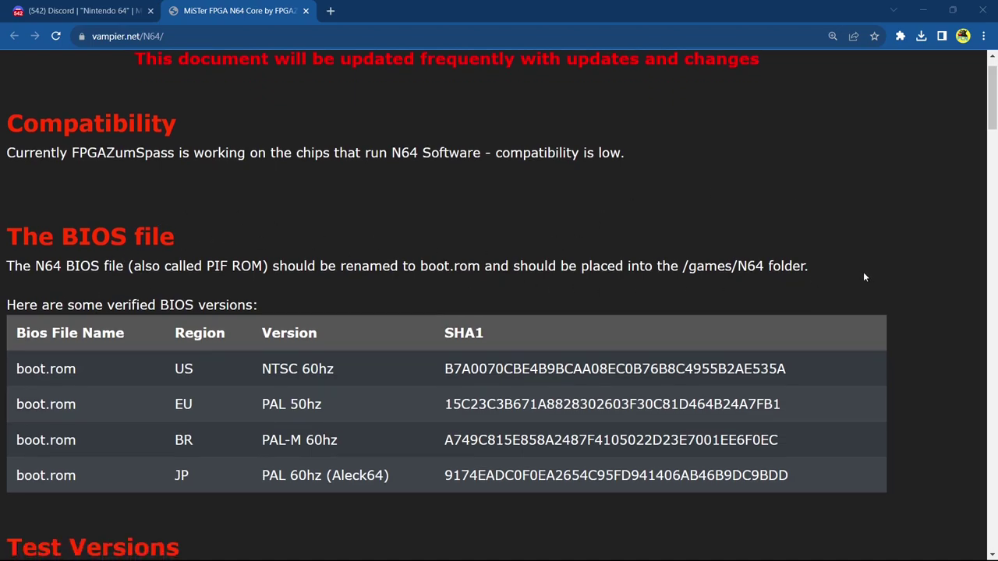
pyautogui.scroll(-1, 863, 271)
pyautogui.scroll(-2, 861, 264)
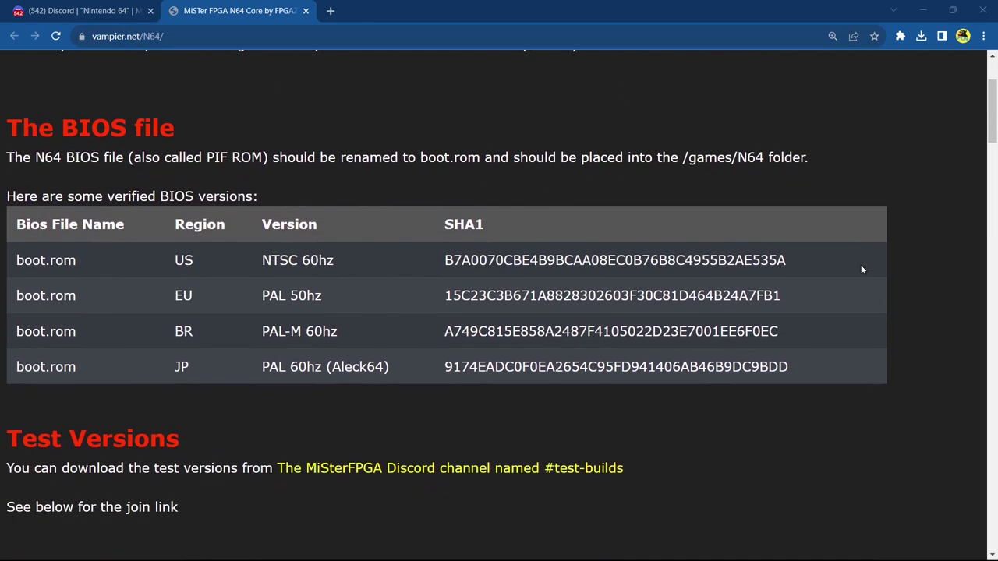
pyautogui.scroll(-1, 862, 270)
pyautogui.scroll(-4, 861, 270)
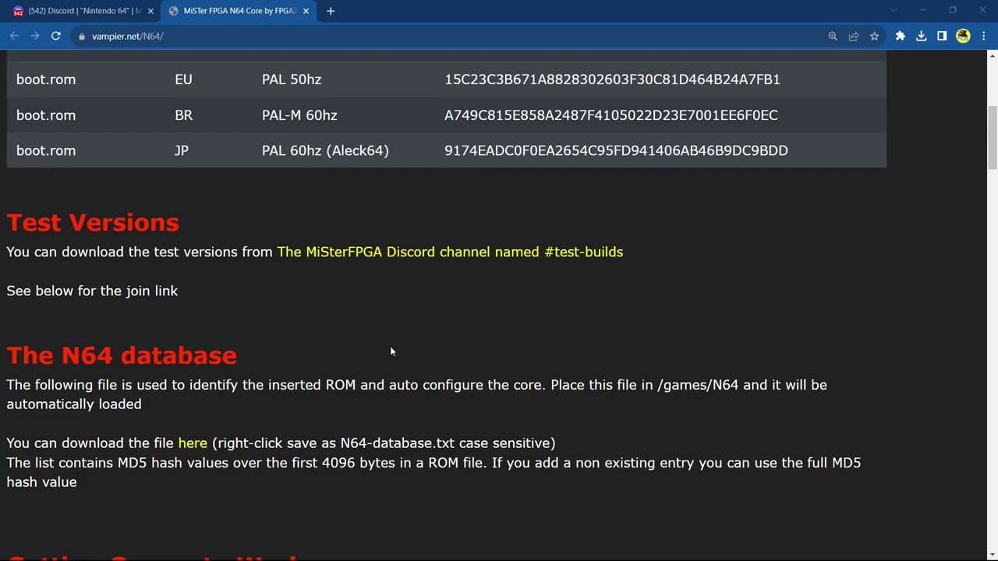
pyautogui.scroll(-1, 106, 437)
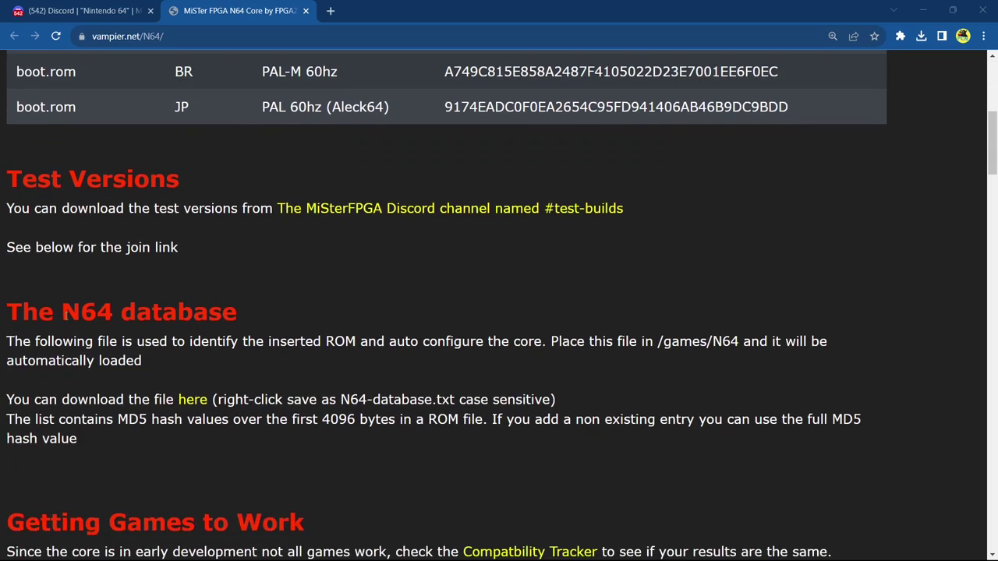
pyautogui.rightClick(199, 404)
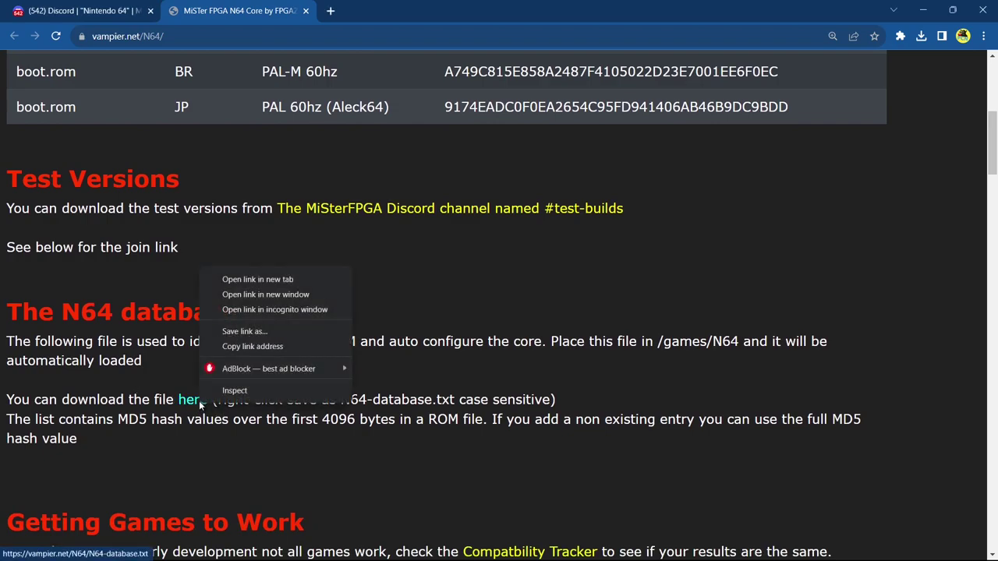
pyautogui.click(250, 331)
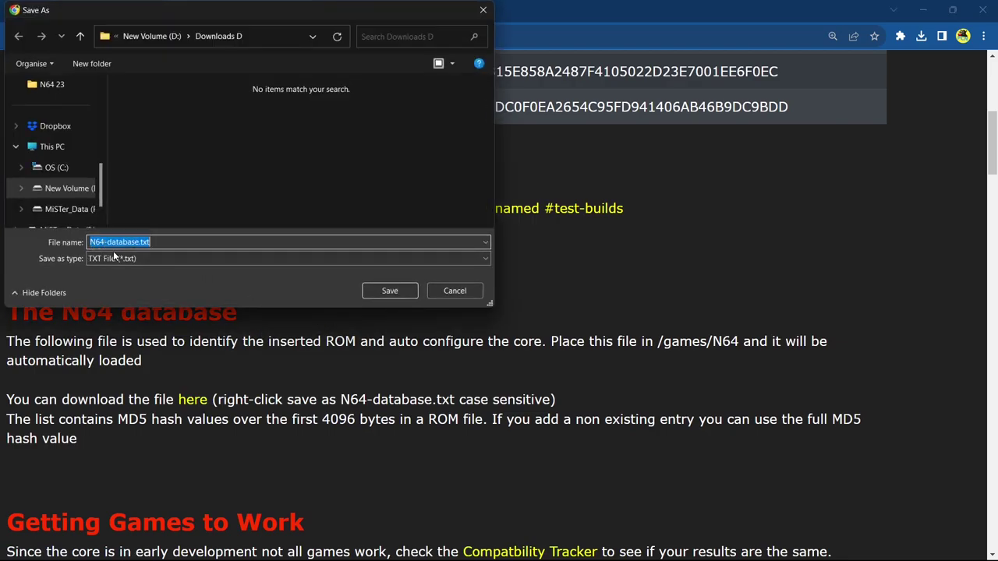
pyautogui.click(390, 291)
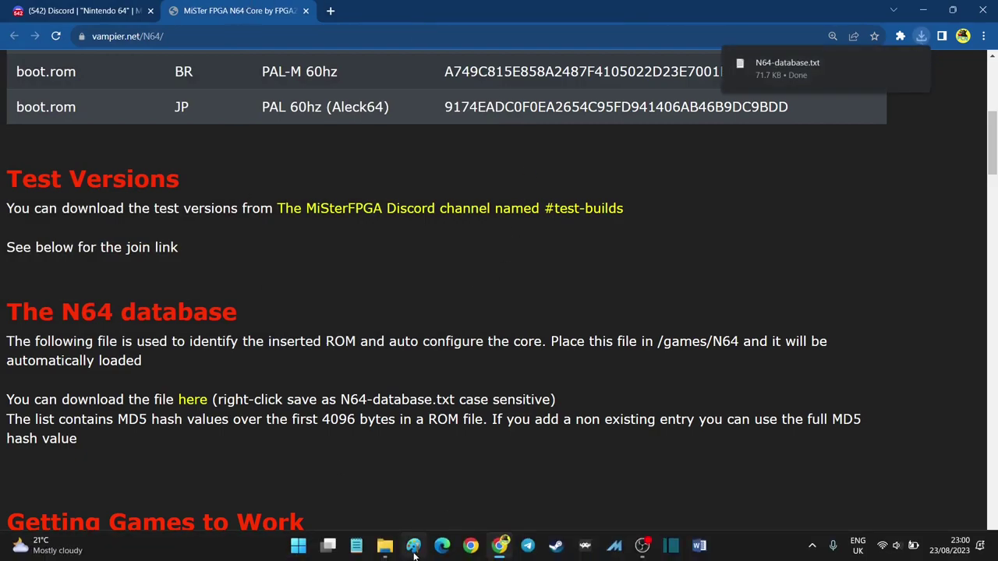
# Step: Switch to File Explorer and copy N64-database.txt from Downloads D into games/N64 on MiSTer_Data (F:), replacing the existing file
pyautogui.moveTo(384, 546)
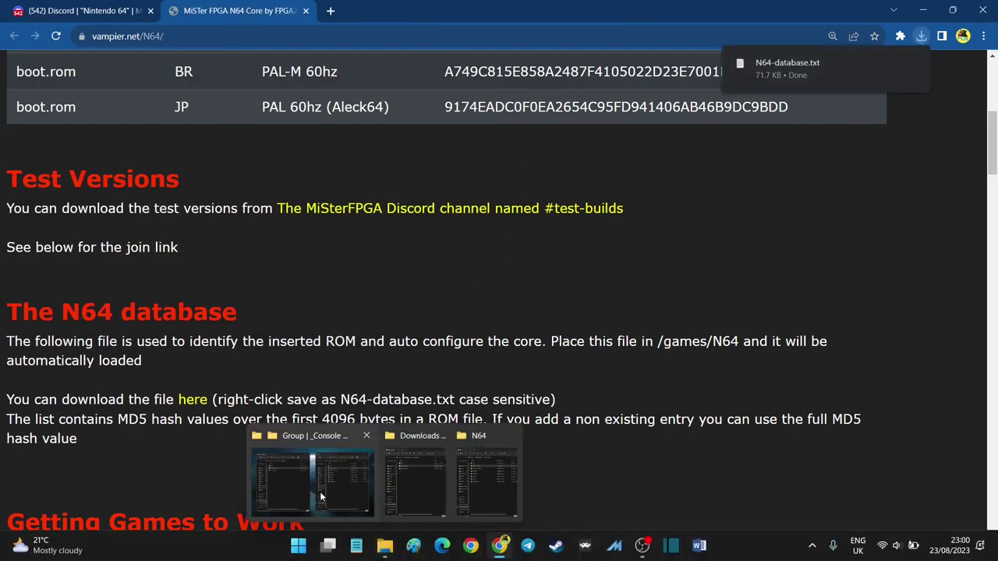
pyautogui.click(343, 479)
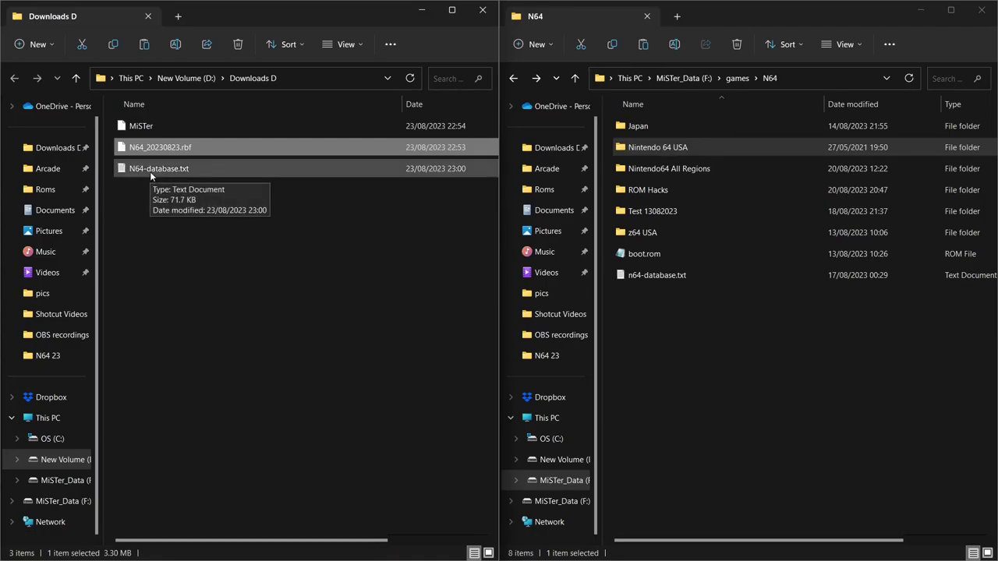
pyautogui.moveTo(152, 173); pyautogui.dragTo(760, 377)
pyautogui.click(489, 232)
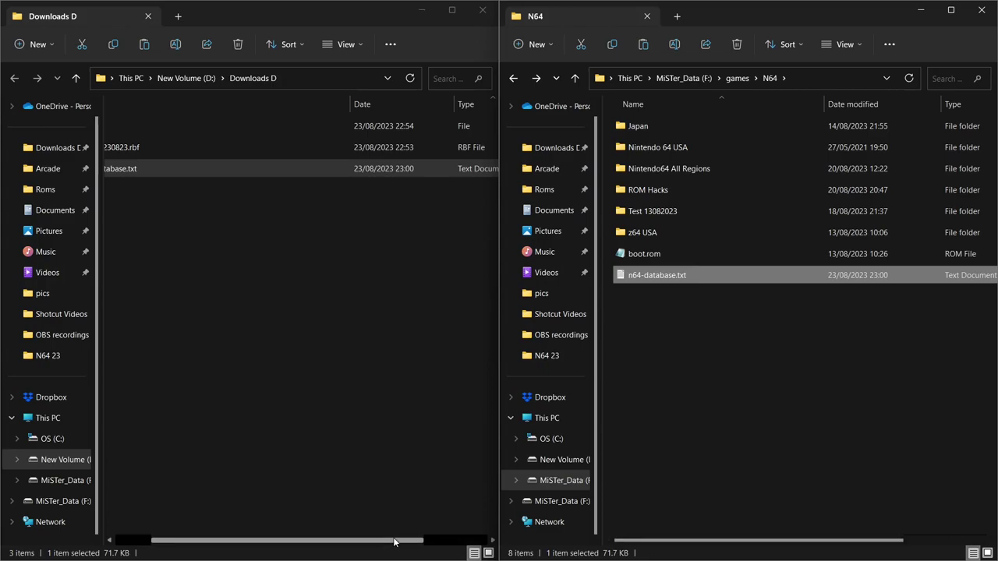
pyautogui.moveTo(394, 543); pyautogui.dragTo(358, 543)
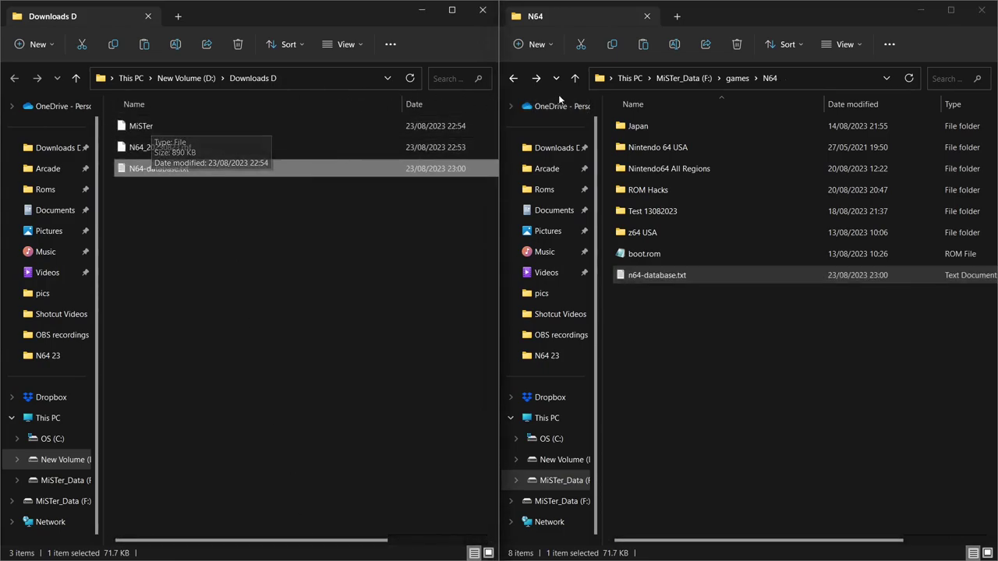
# Step: Go to the root of MiSTer_Data (F:) and reopen the N64 folder inside games to review its contents
pyautogui.click(666, 79)
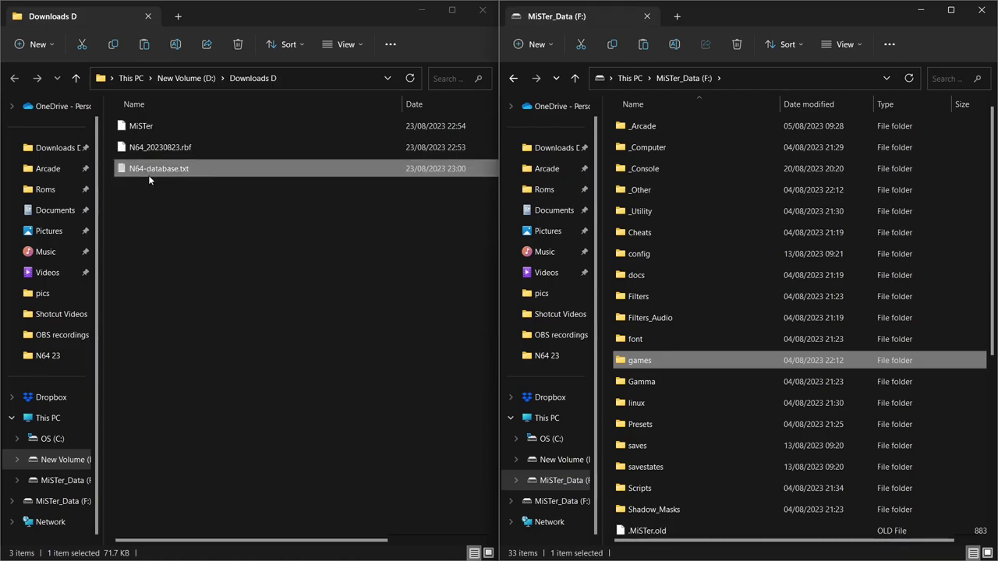
pyautogui.doubleClick(650, 361)
pyautogui.click(635, 418)
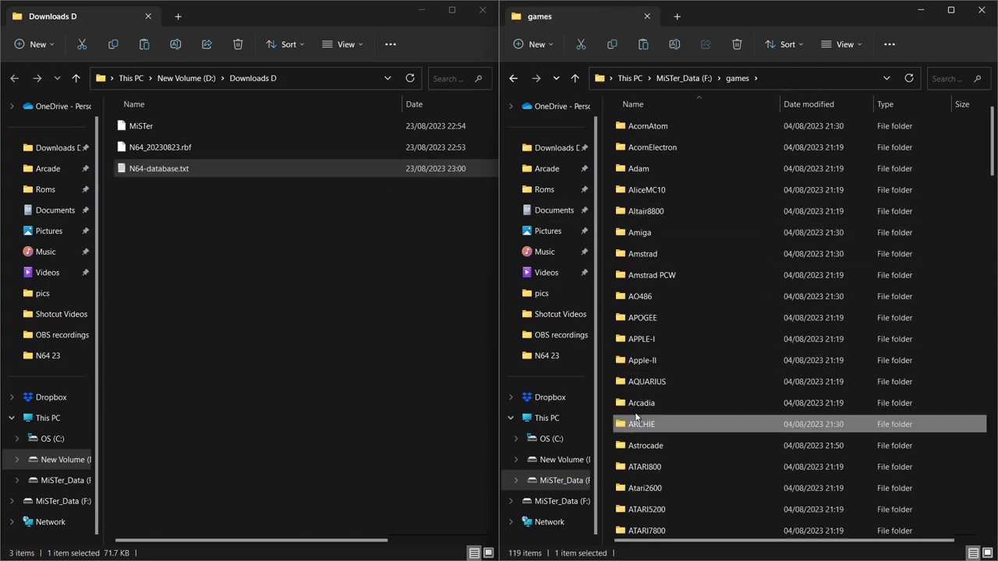
pyautogui.write('n64')
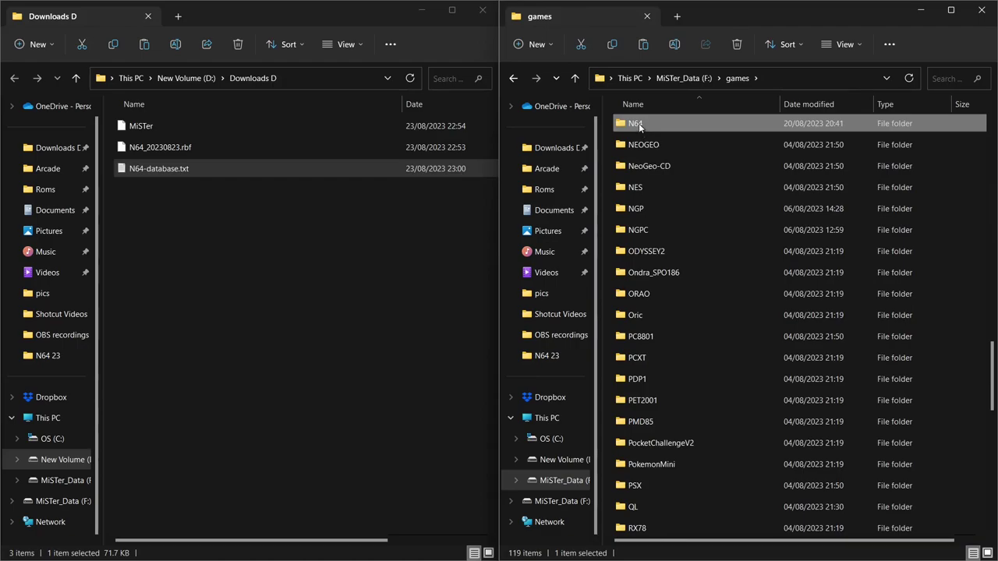
pyautogui.moveTo(638, 123)
pyautogui.doubleClick(637, 123)
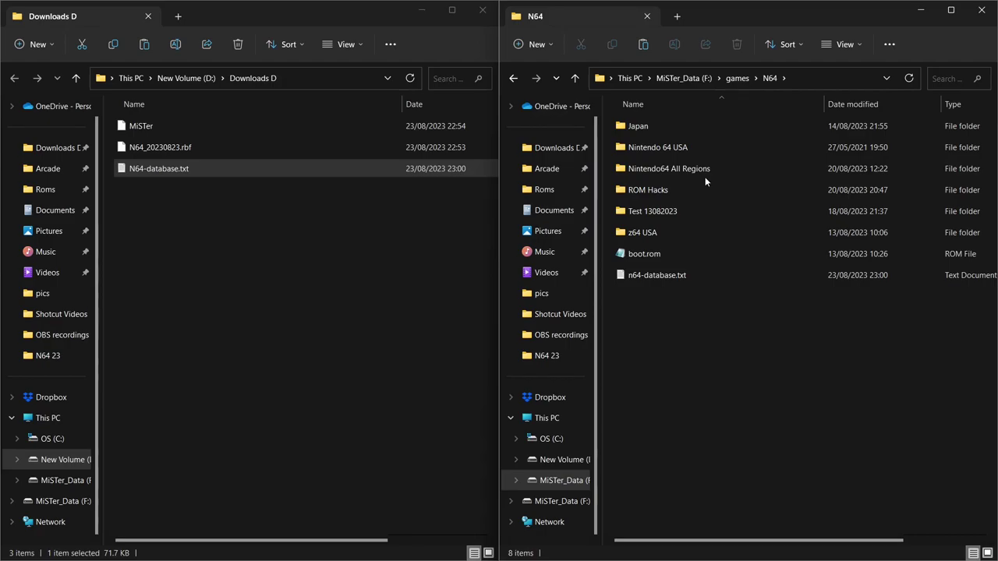
pyautogui.moveTo(706, 175)
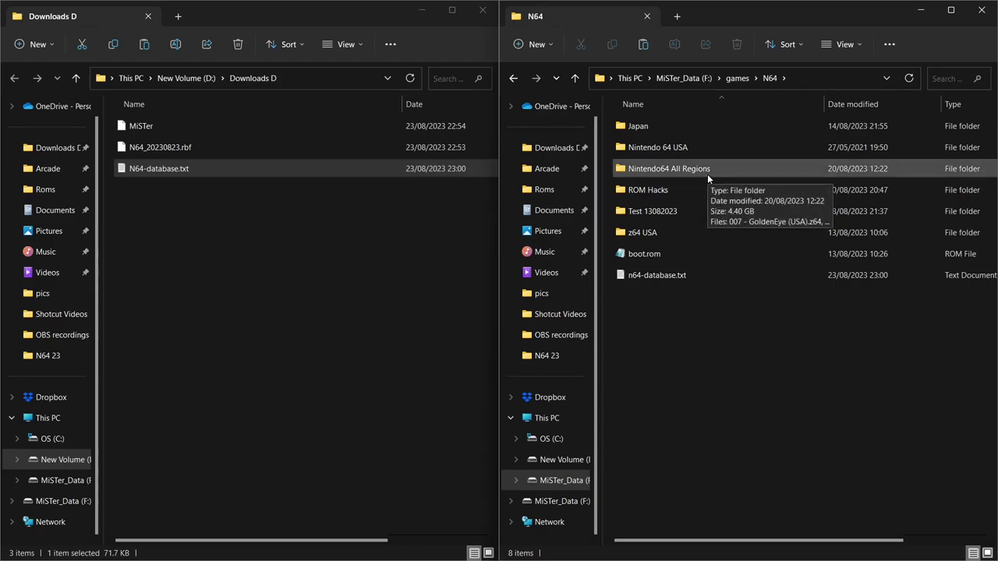